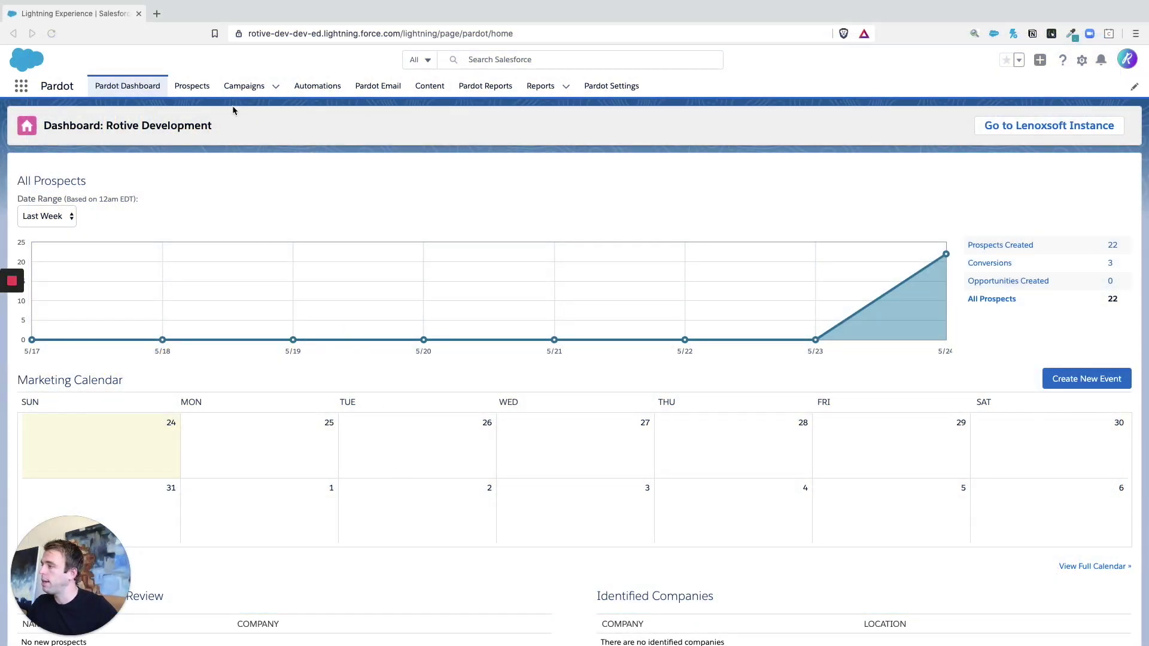
Step: Go to Prospects > Segmentation > Segmentation Lists to view the 11 existing lists
left_click(199, 91)
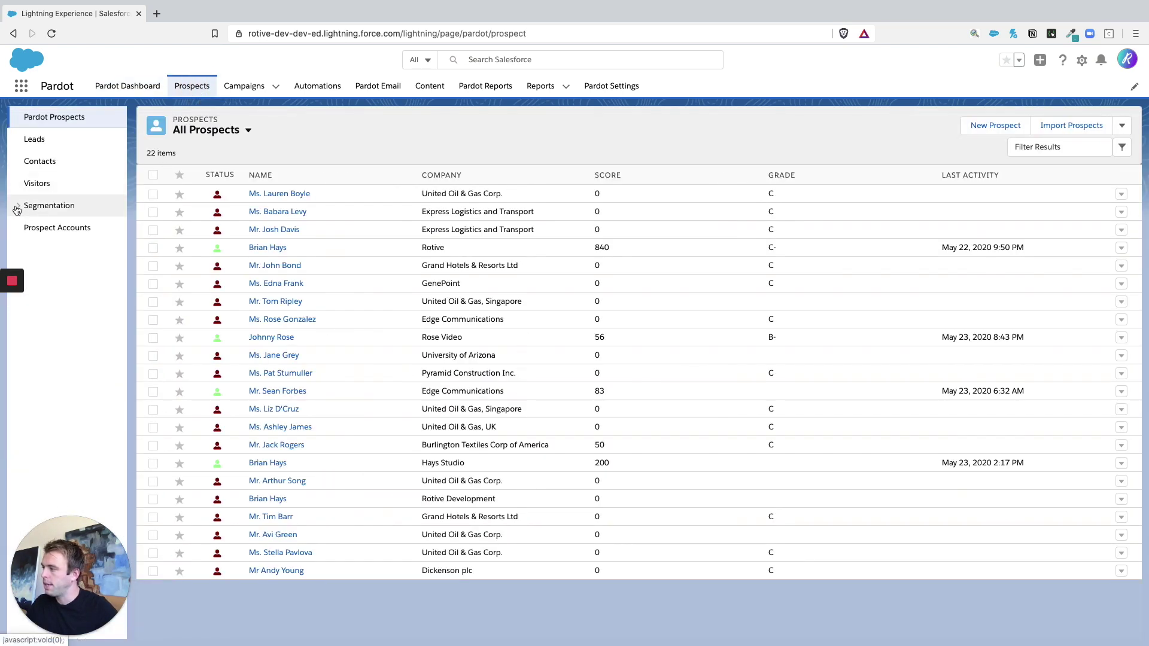
left_click(17, 206)
left_click(60, 226)
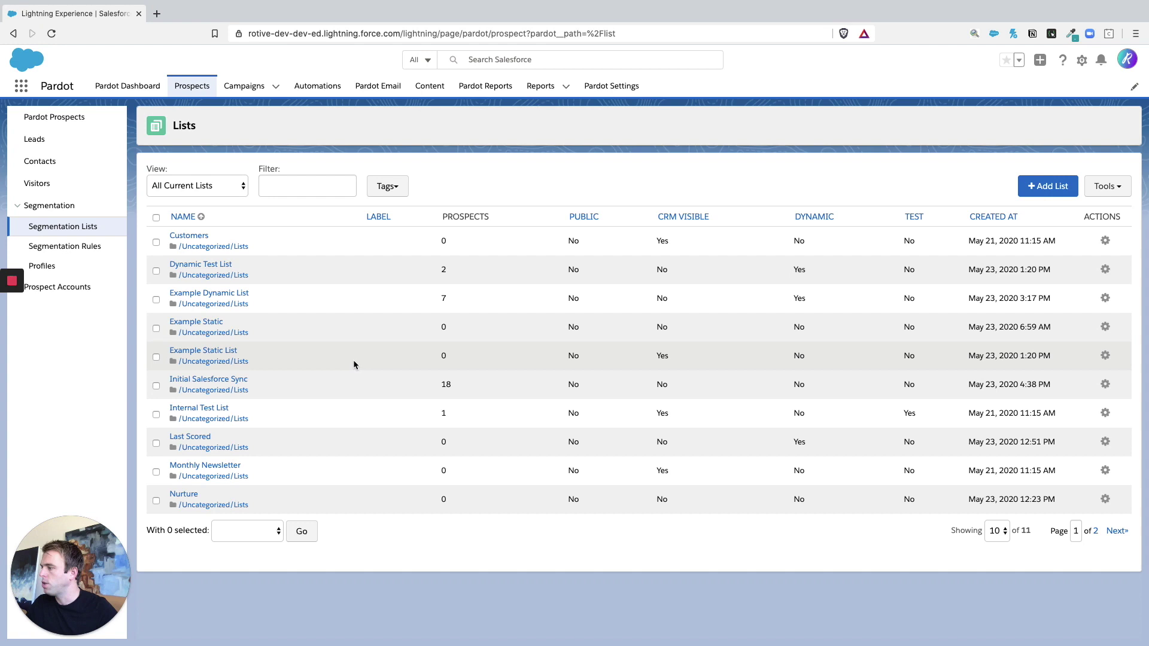
Step: Create a new list named 'Competitors', mark it as a Dynamic List, and proceed to its rules
left_click(1044, 197)
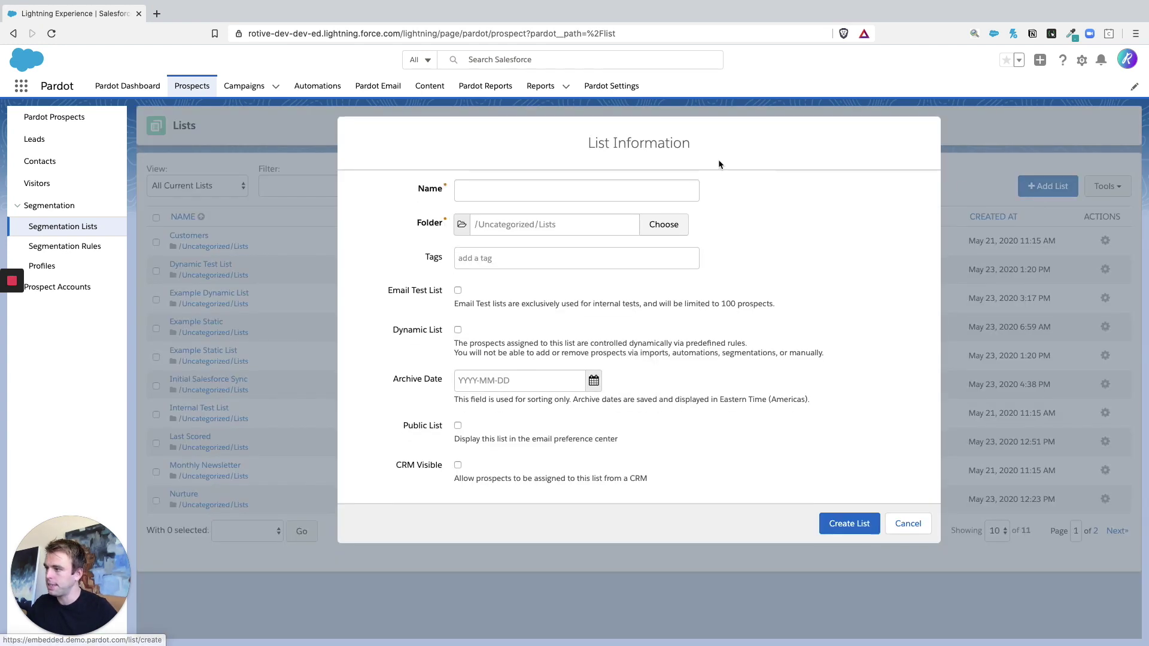
left_click(644, 197)
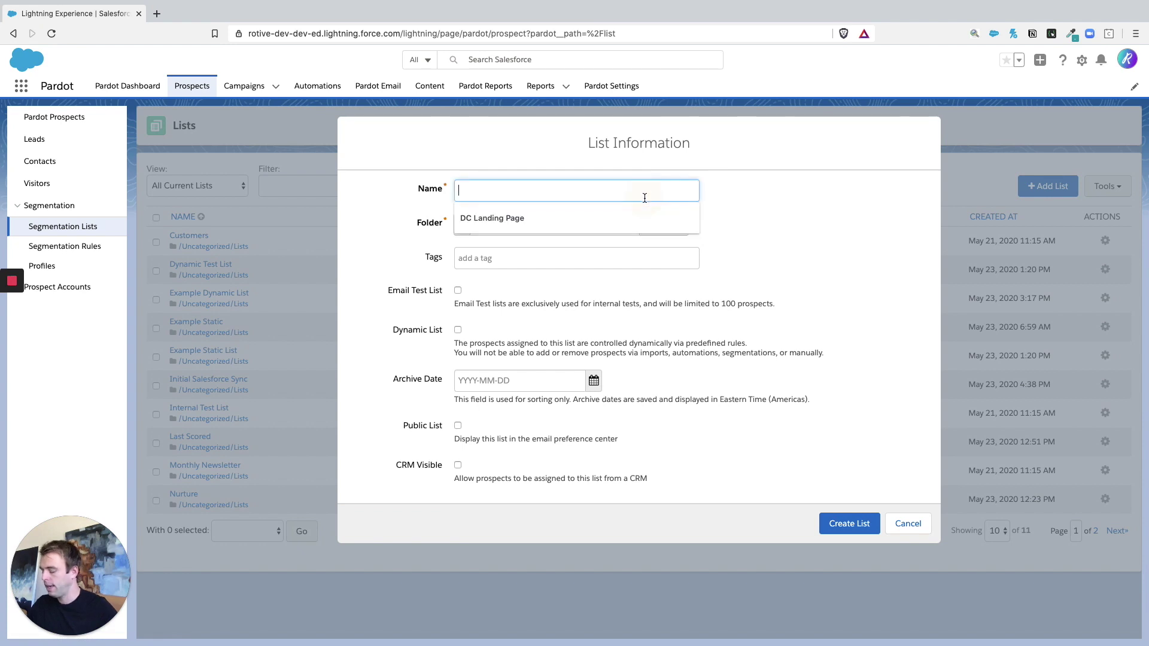
type("Compet")
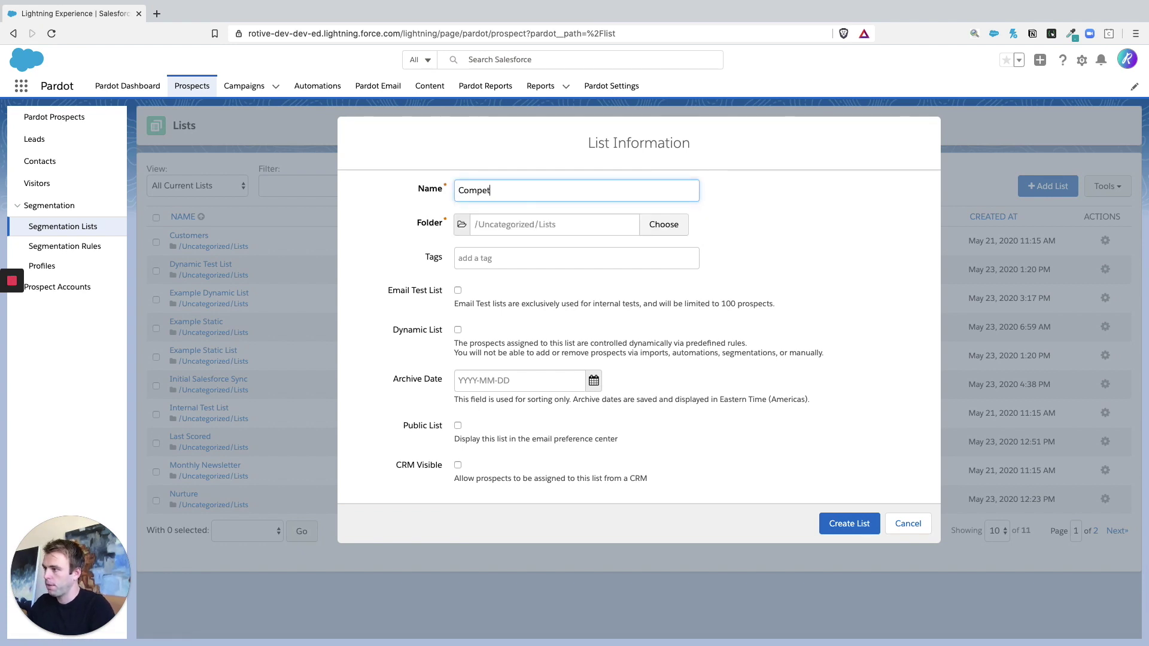
type("itors")
left_click(823, 269)
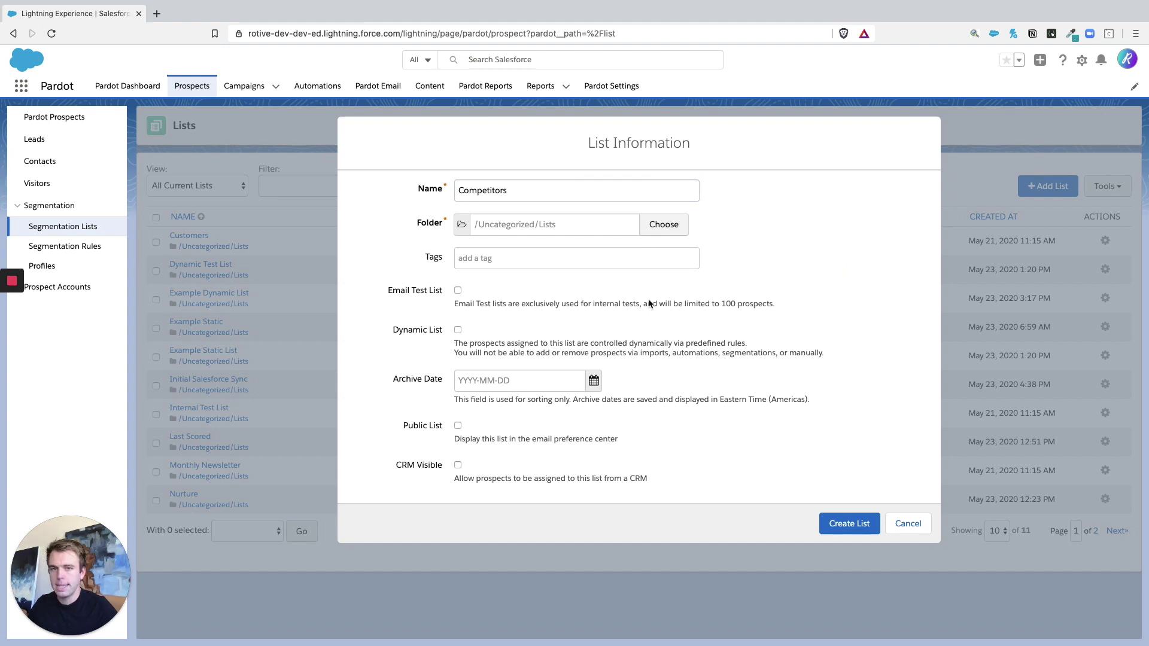
left_click(457, 329)
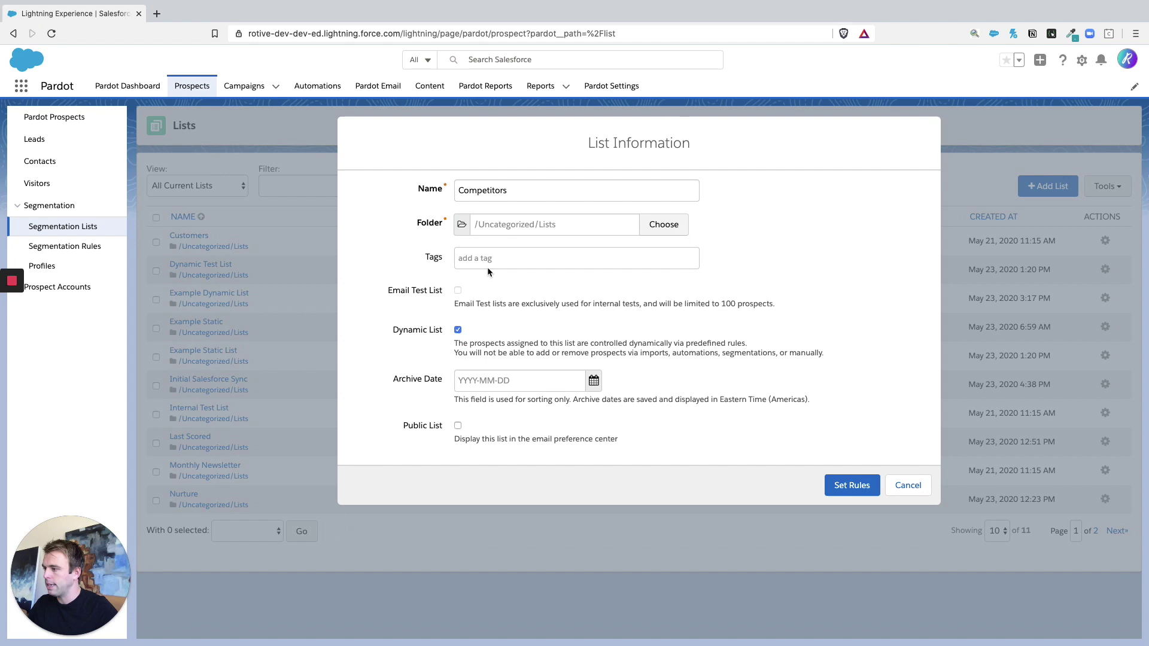
left_click(852, 486)
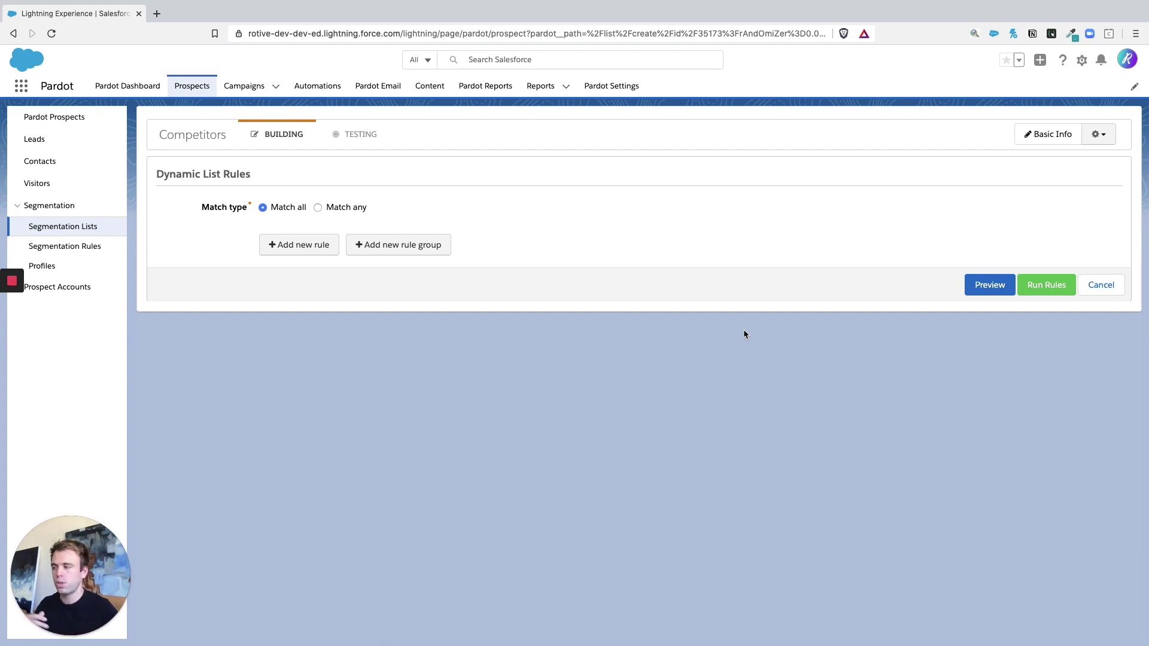
Step: Add a first rule row to the Competitors list and open its criterion choices
left_click(300, 248)
left_click(318, 250)
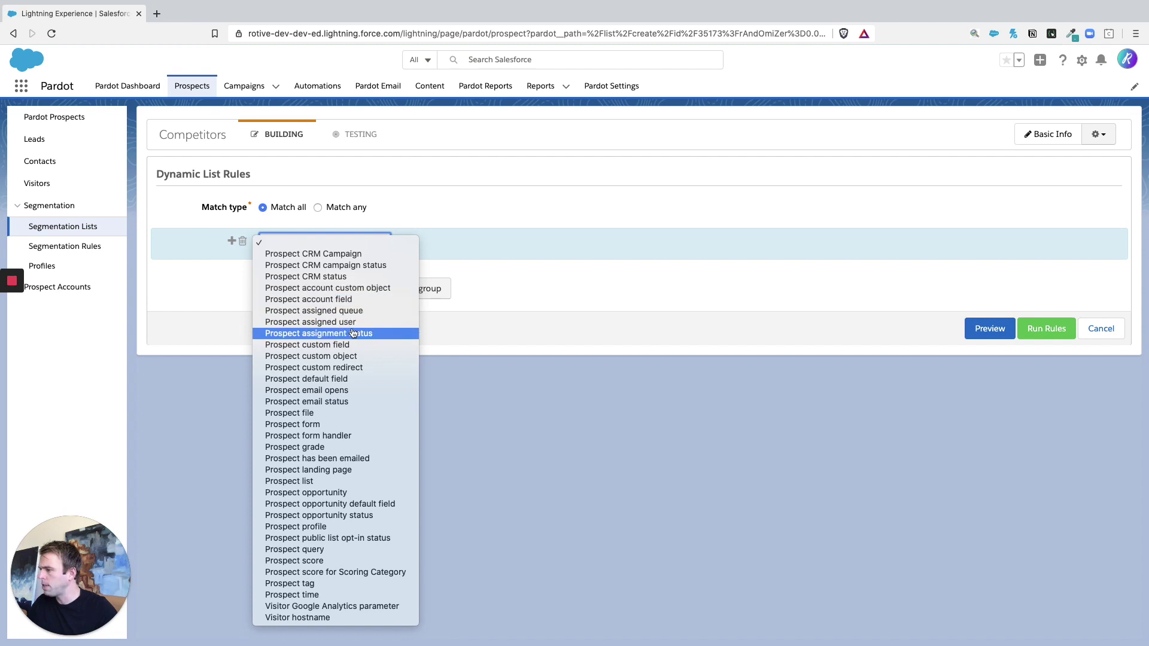
left_click(359, 377)
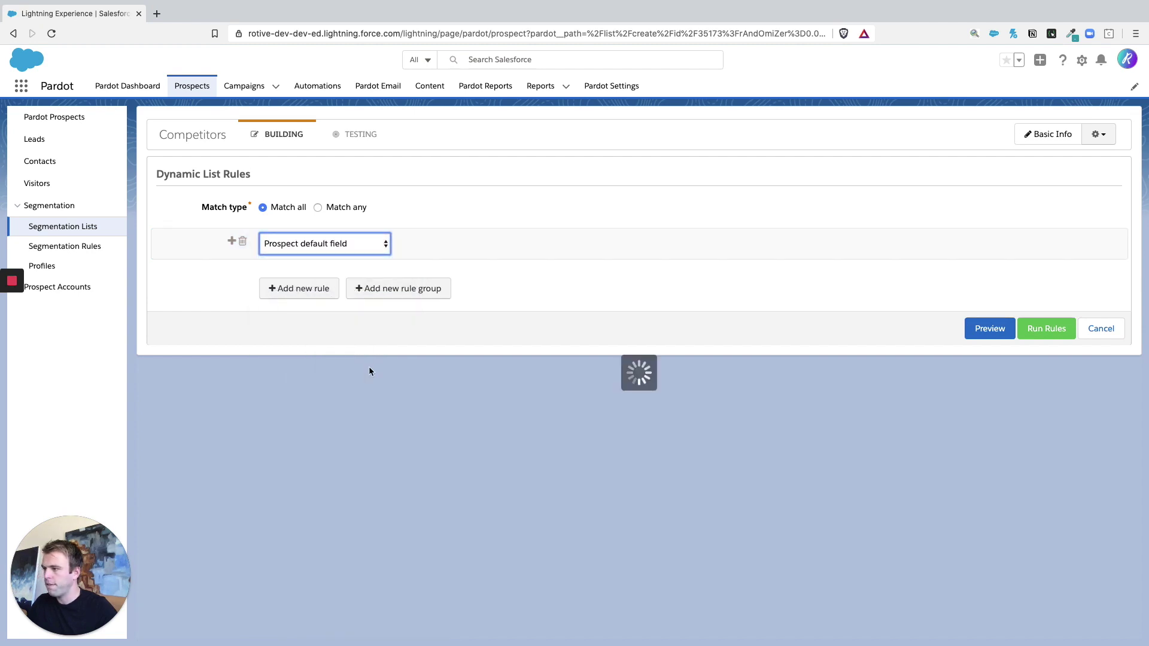
left_click(487, 243)
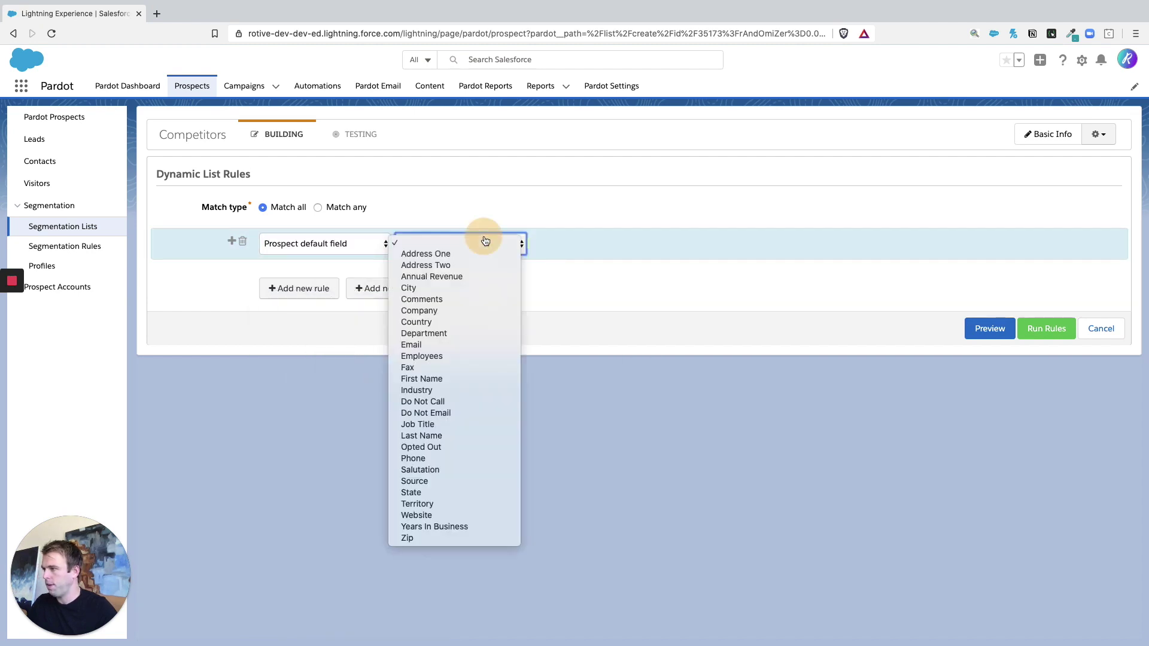
left_click(456, 349)
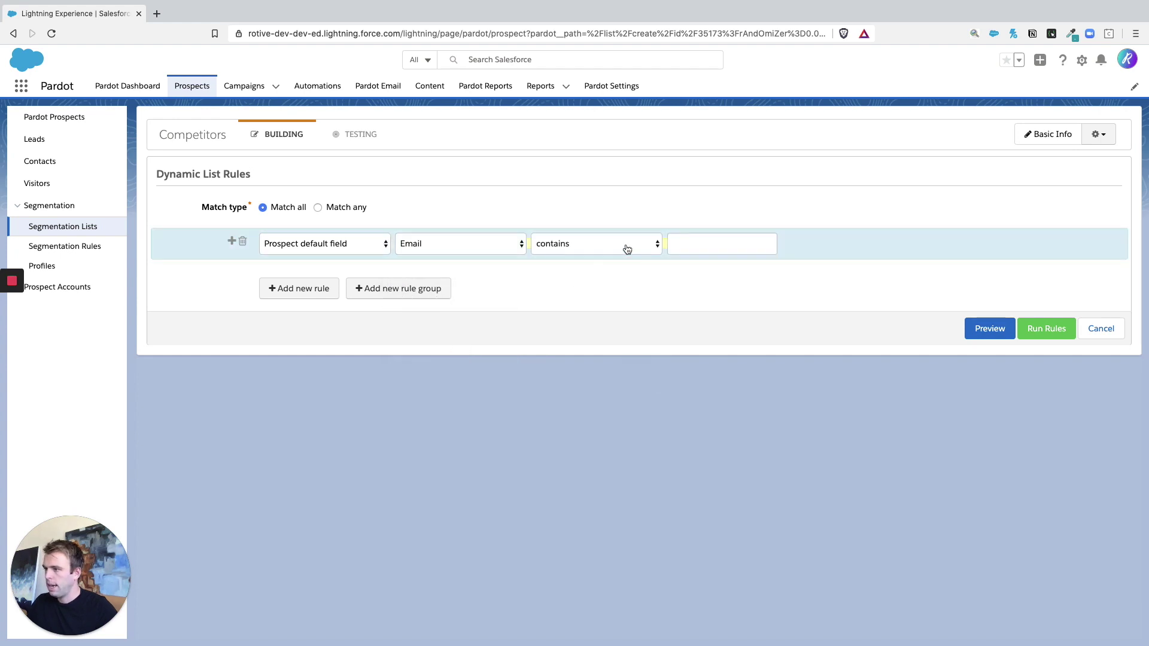
left_click(626, 247)
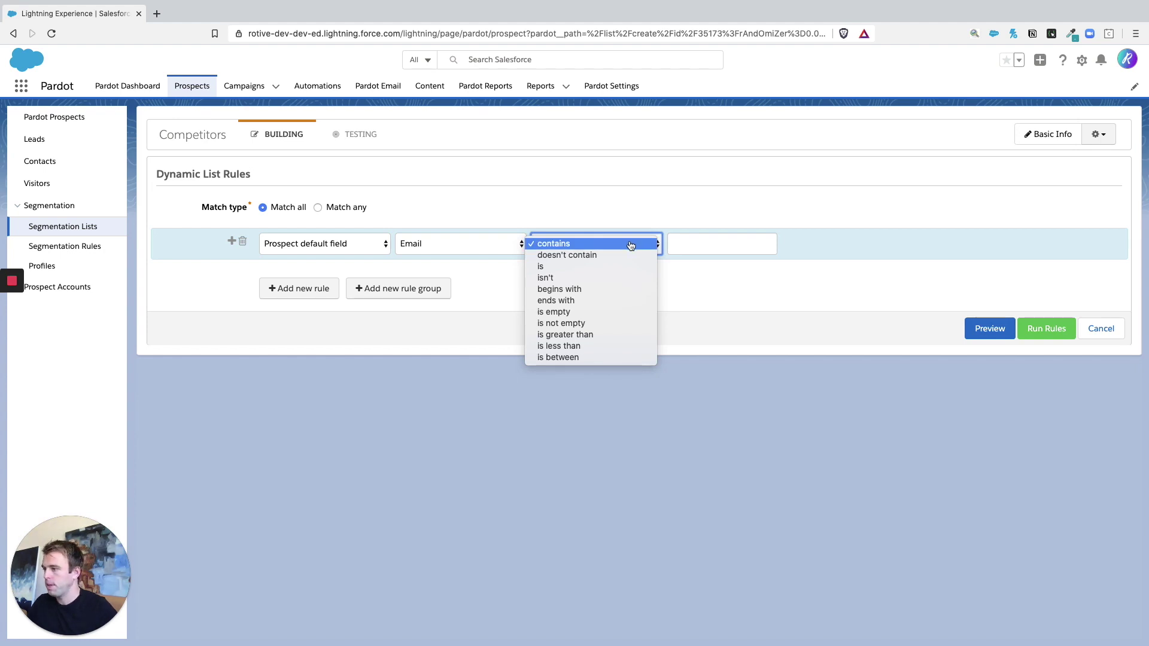
left_click(631, 246)
left_click(709, 246)
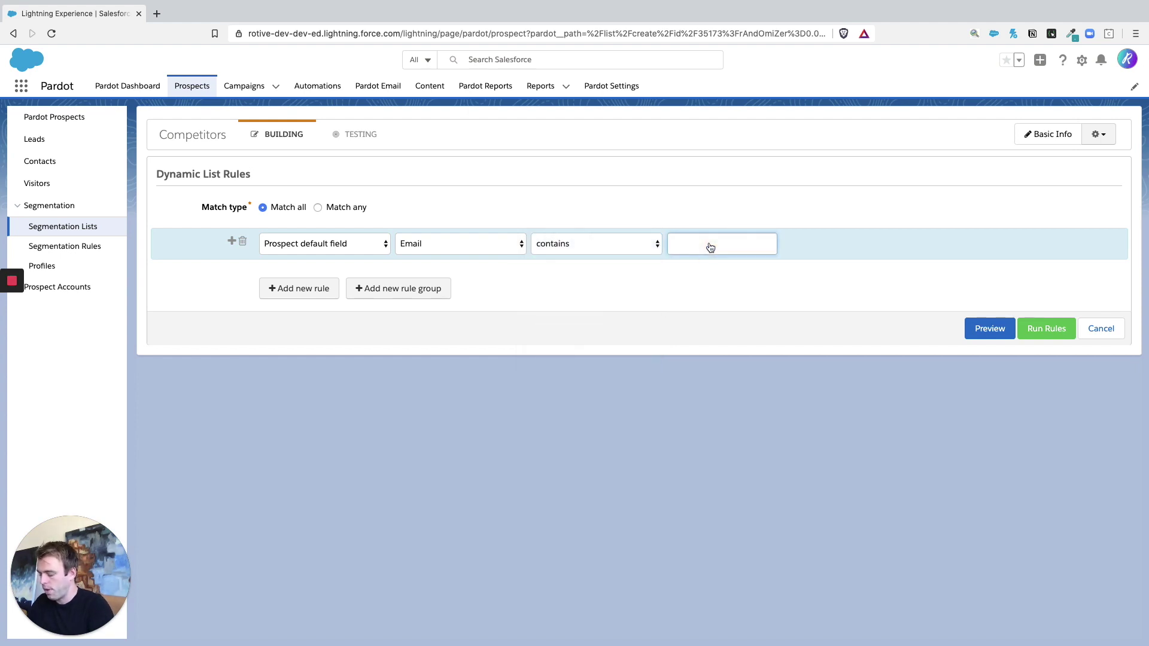
type("@")
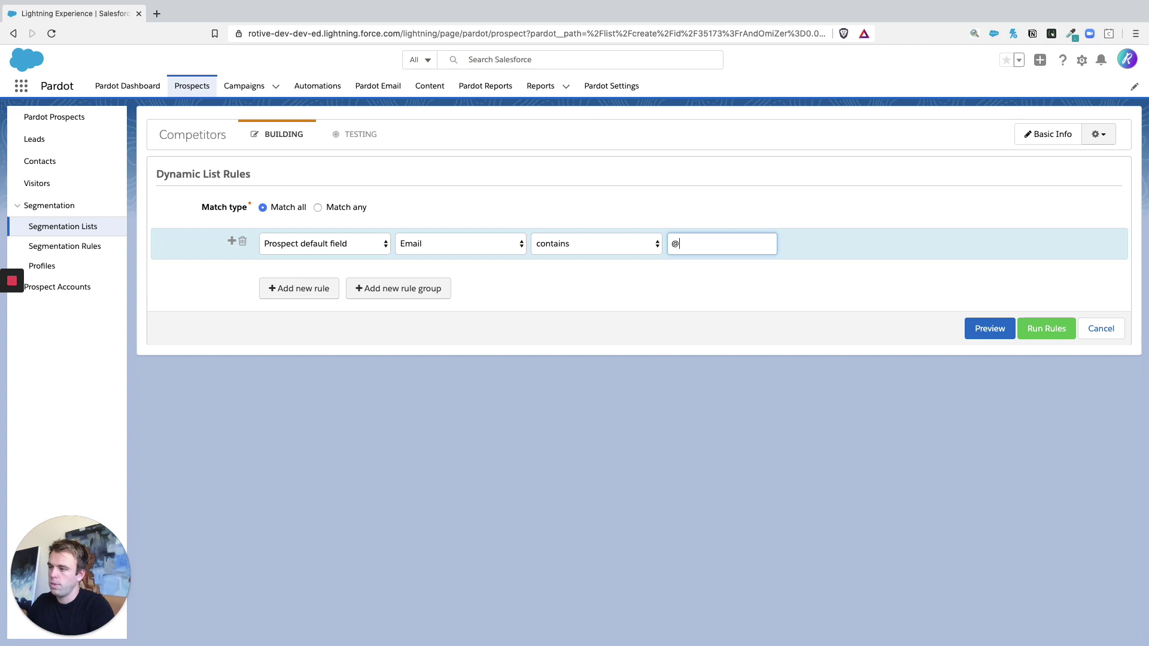
type("competitor")
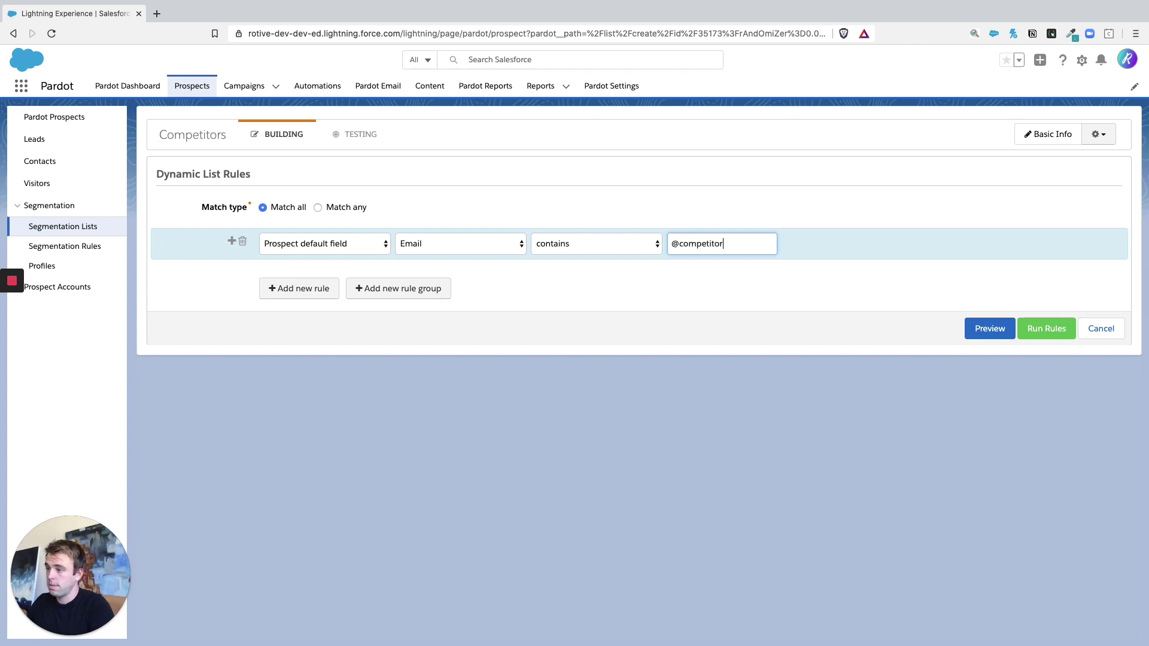
type(".com")
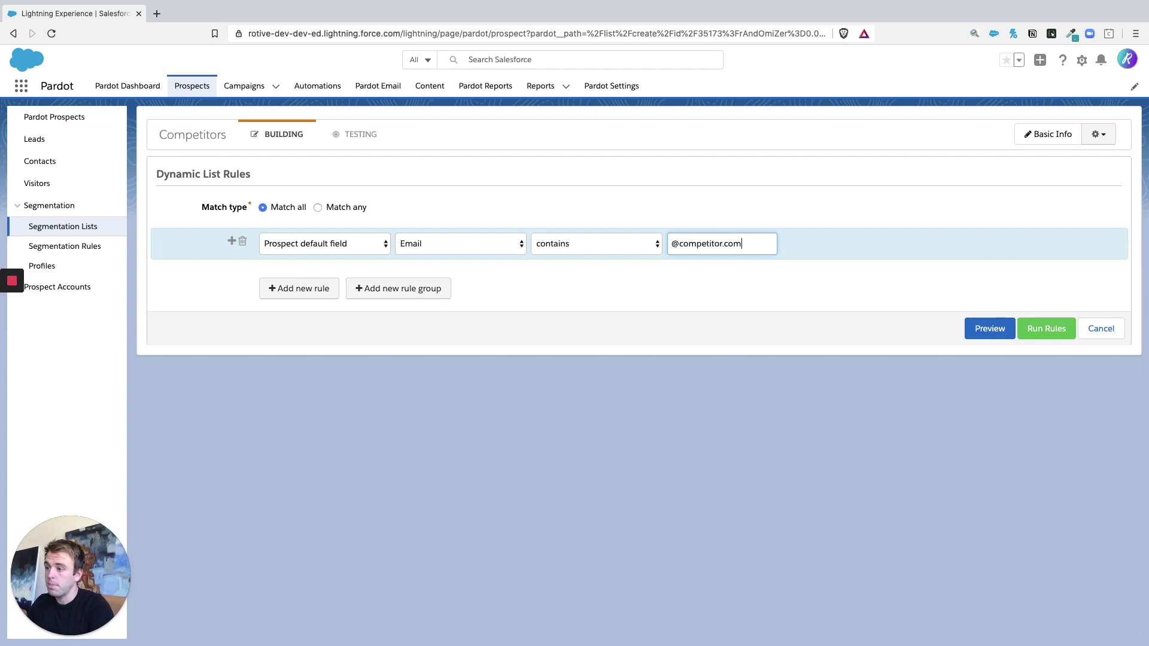
type(";")
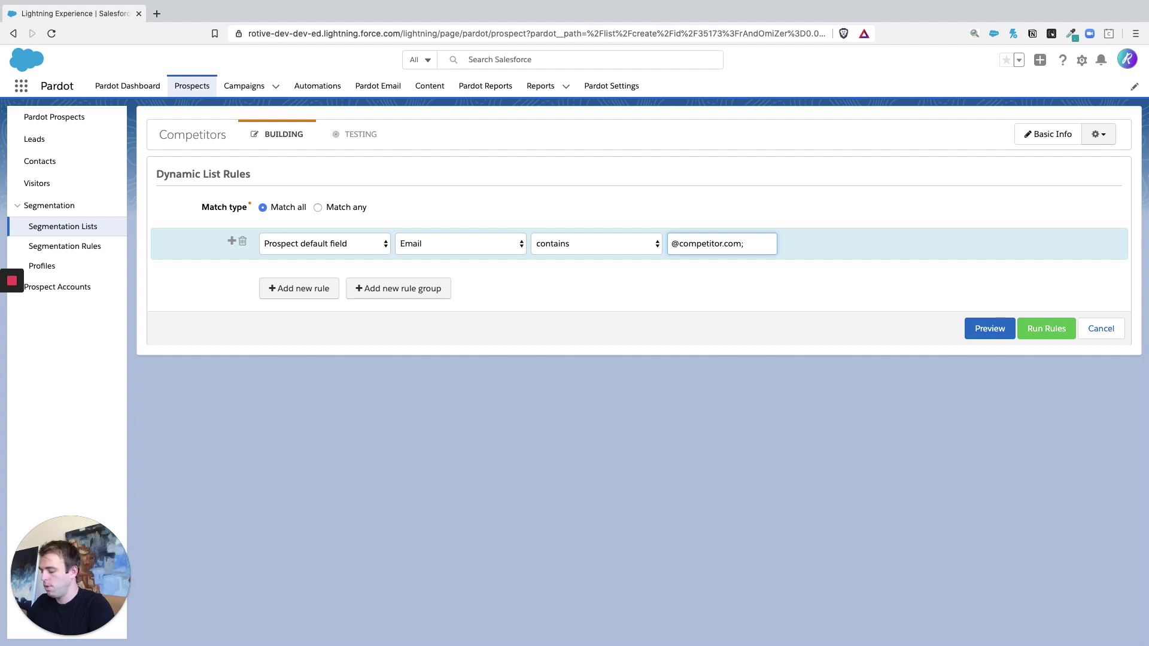
type("@compet")
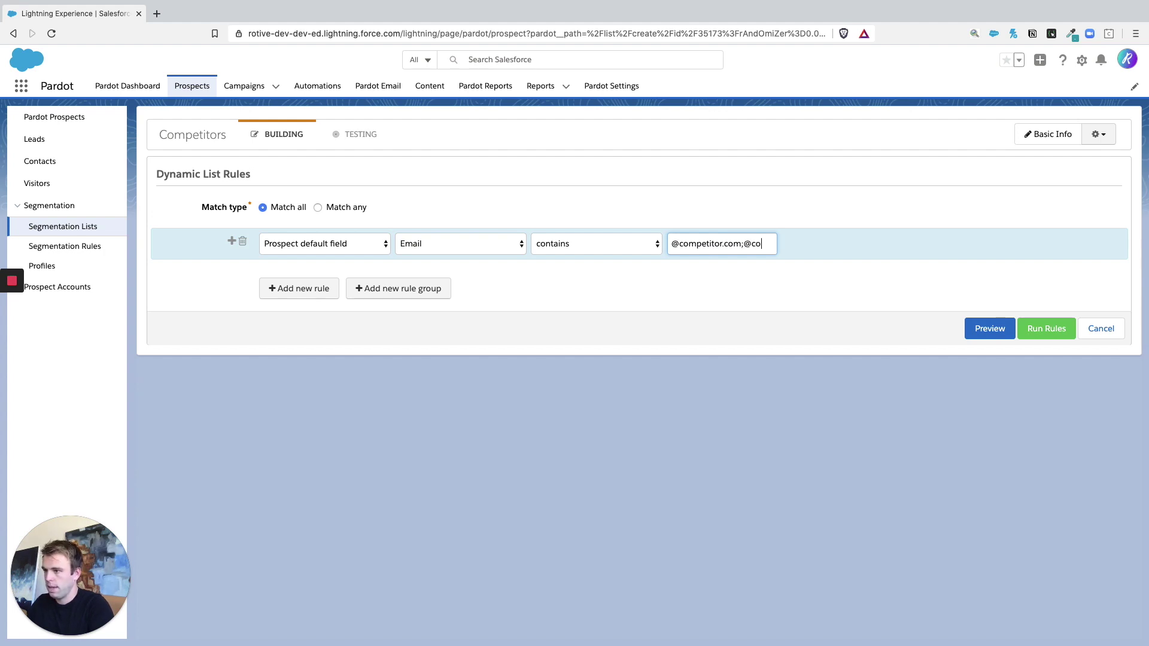
type("itor2.com")
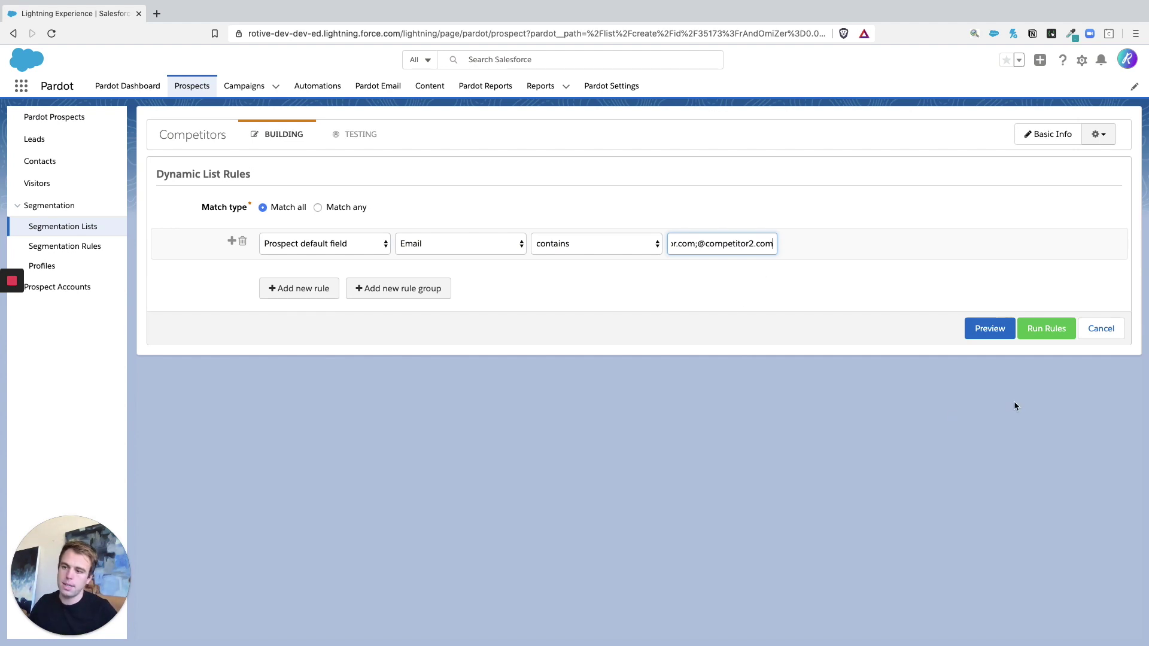
left_click(1038, 331)
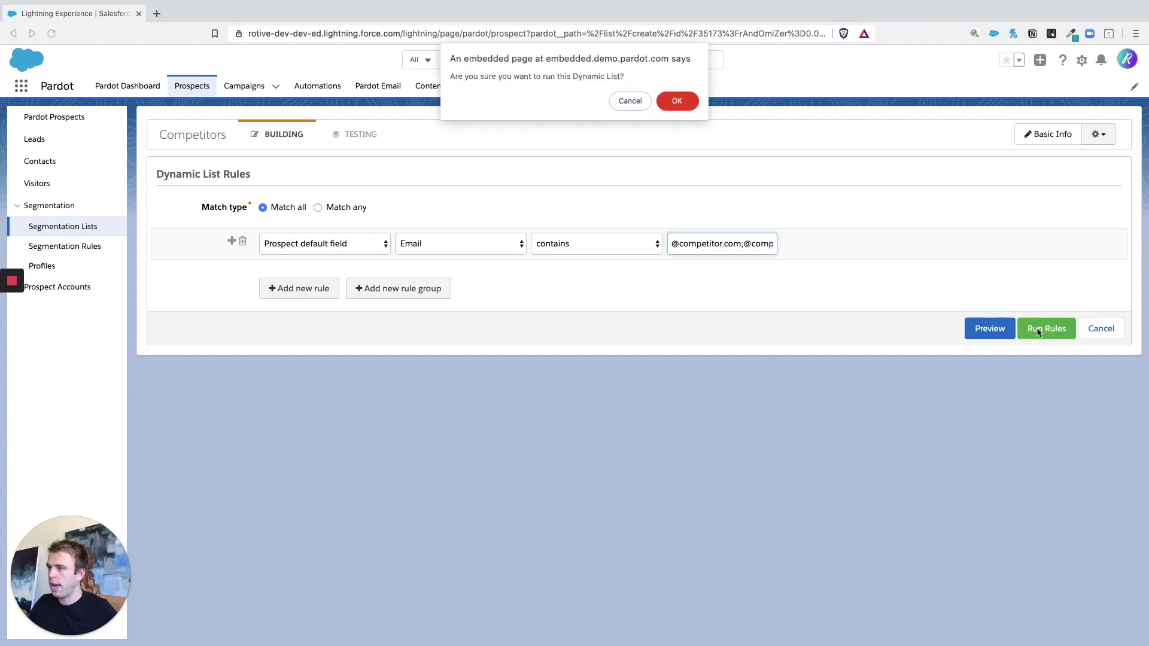
Step: Confirm the run so the Competitors dynamic list saves, showing 0 prospects
left_click(670, 99)
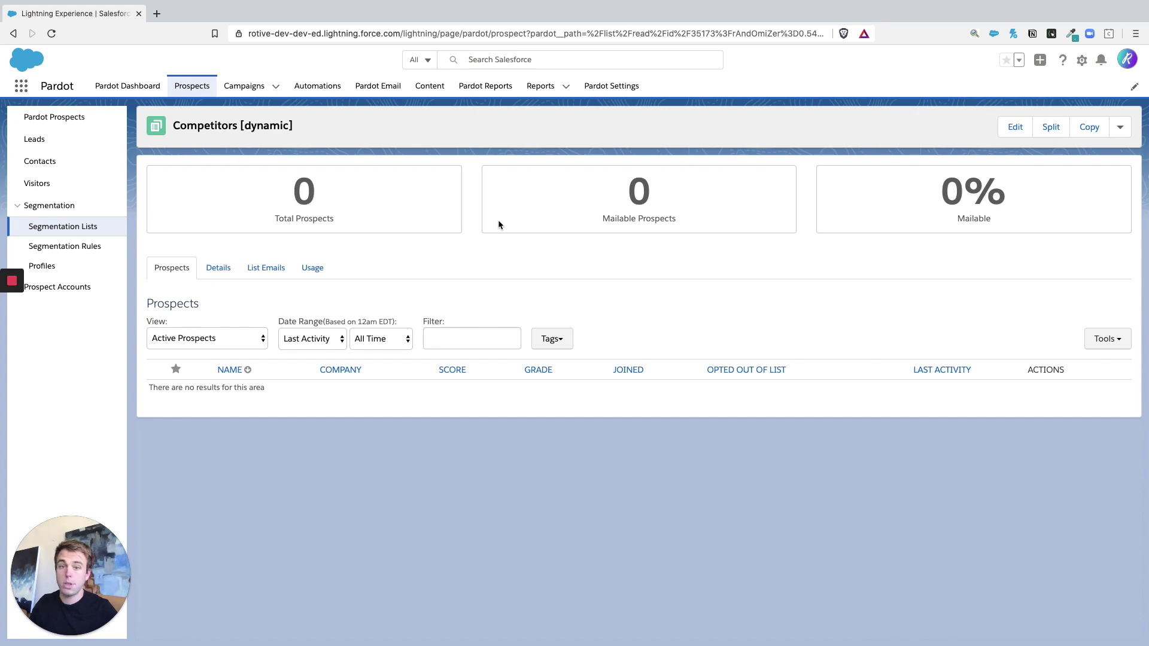
Step: Open the 'Test' email draft from Email > Drafts for editing at its Sending settings
left_click(384, 88)
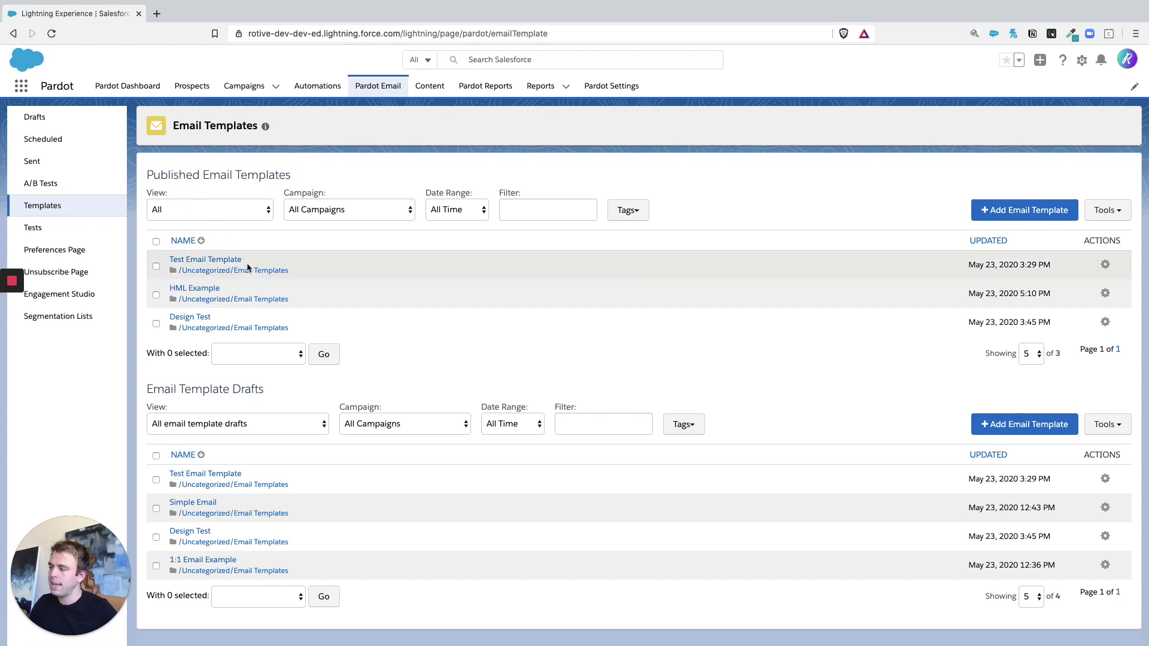
left_click(83, 121)
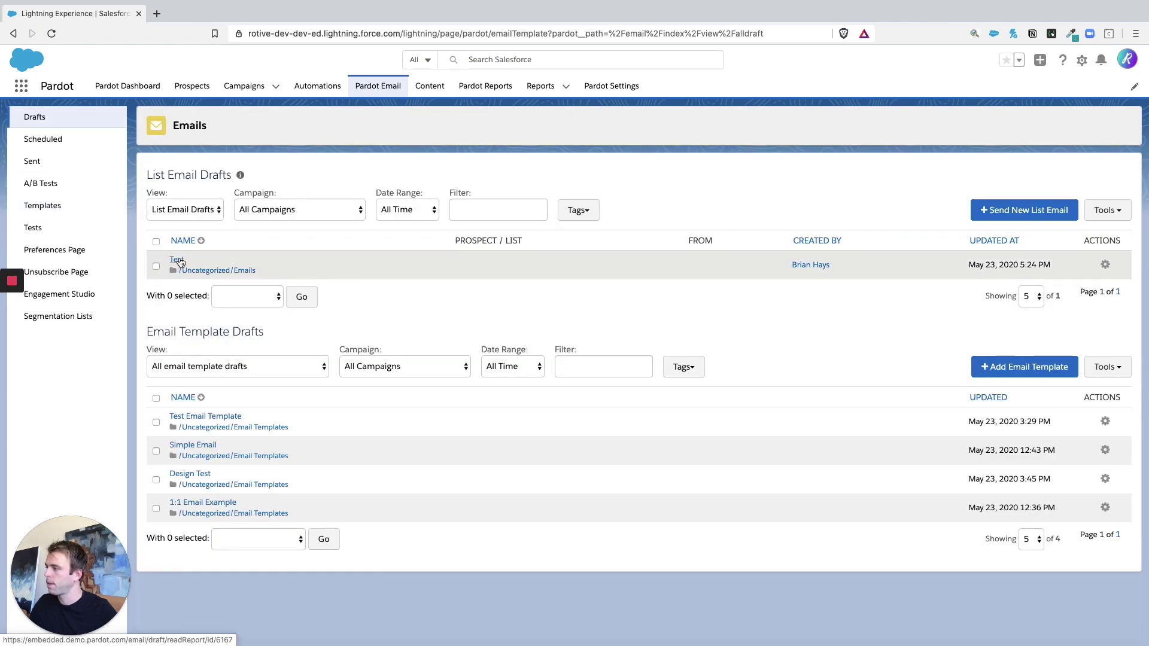
left_click(179, 261)
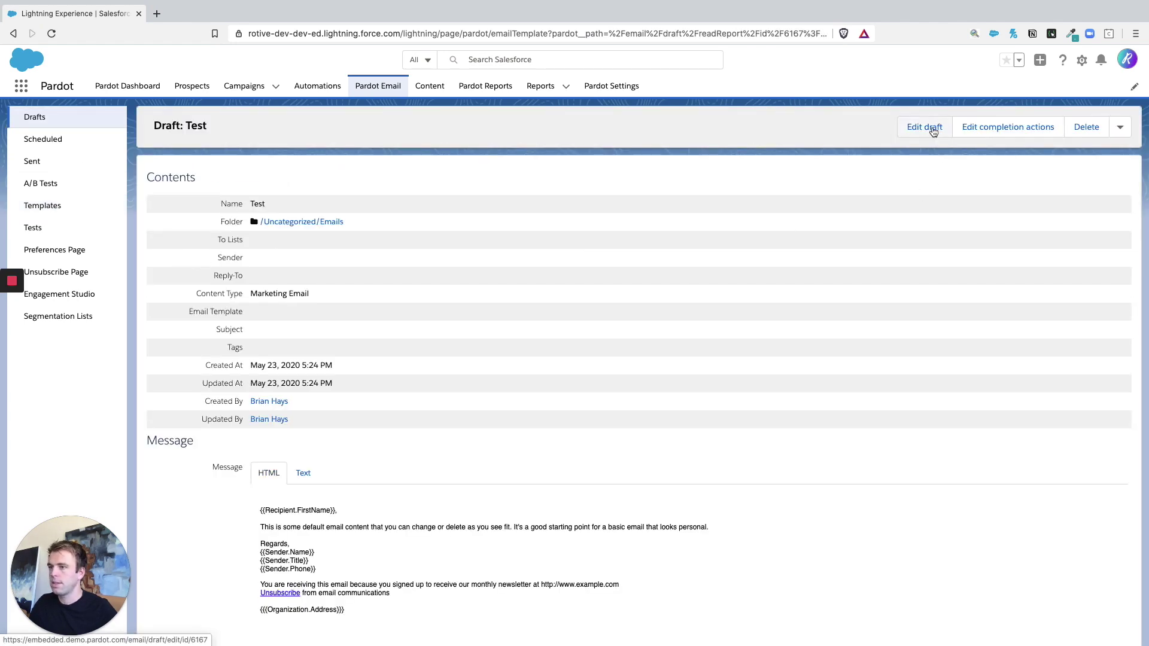
left_click(929, 125)
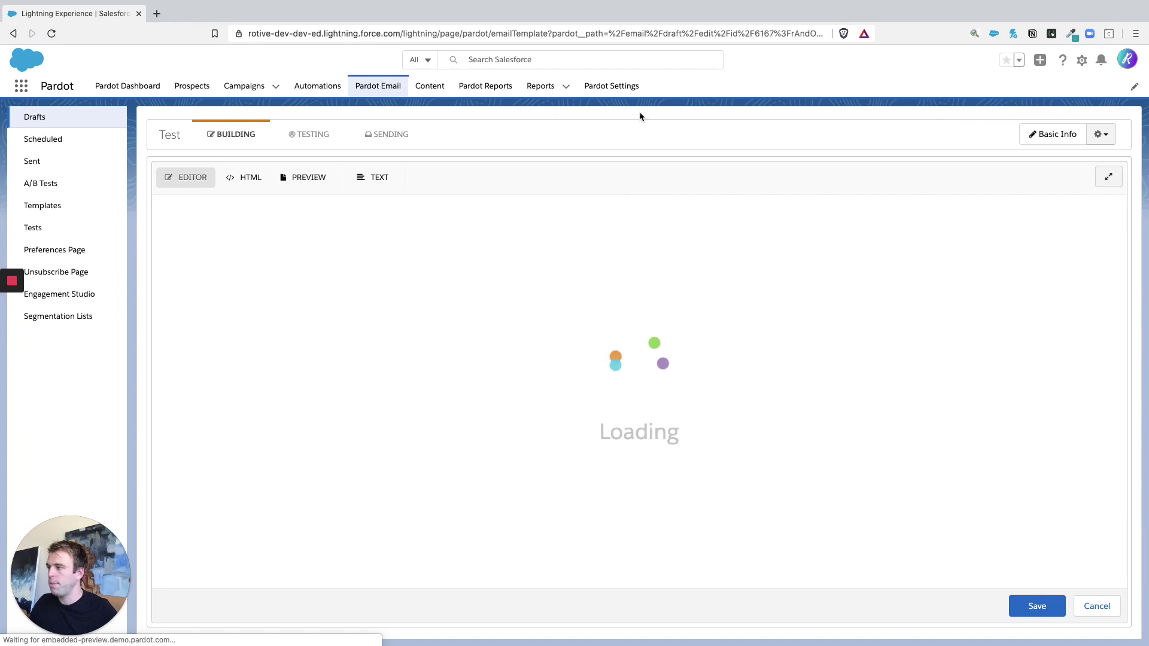
left_click(395, 131)
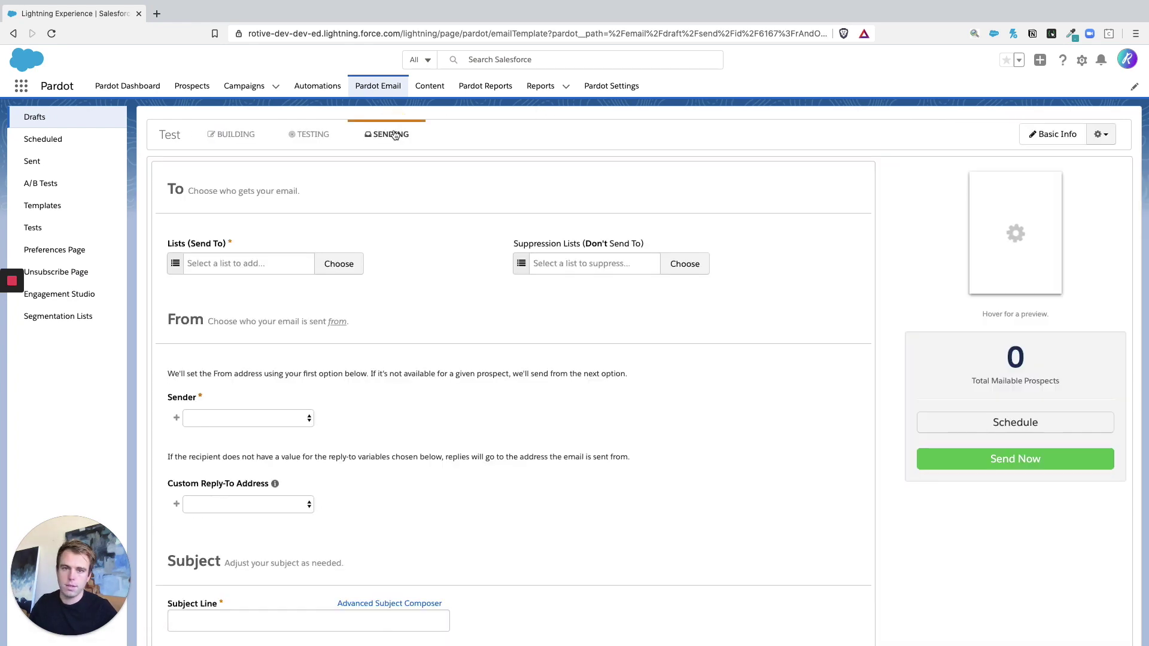
Step: Add Competitors as the Test draft's suppression list
left_click_drag(164, 244, 249, 243)
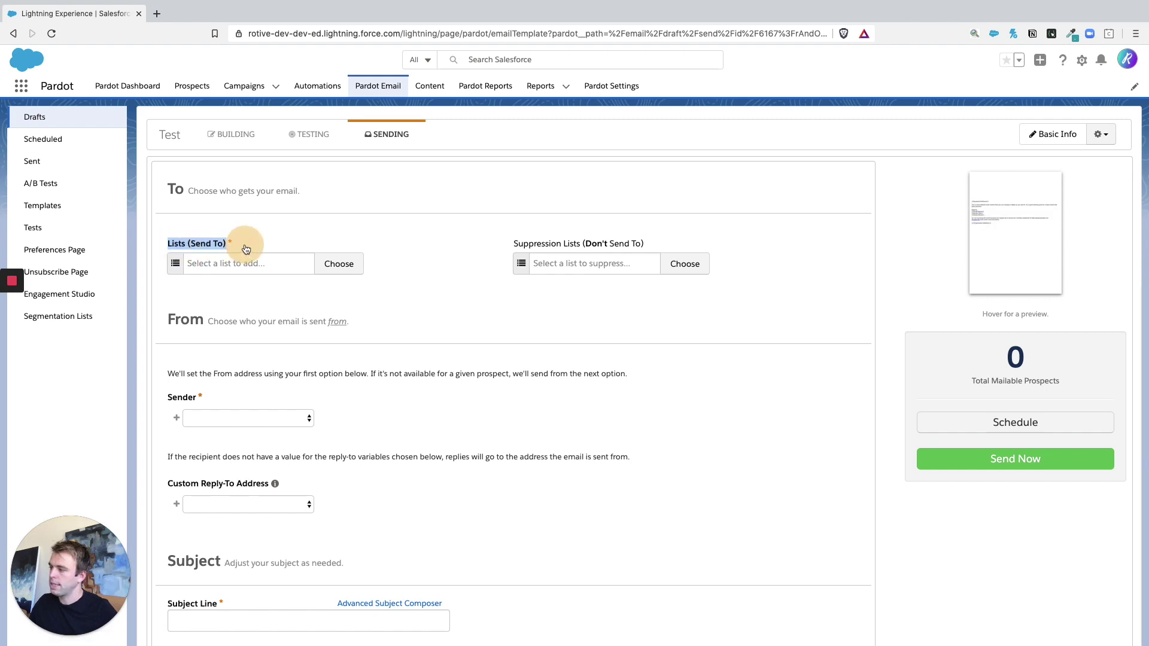
left_click_drag(512, 243, 646, 242)
left_click(698, 265)
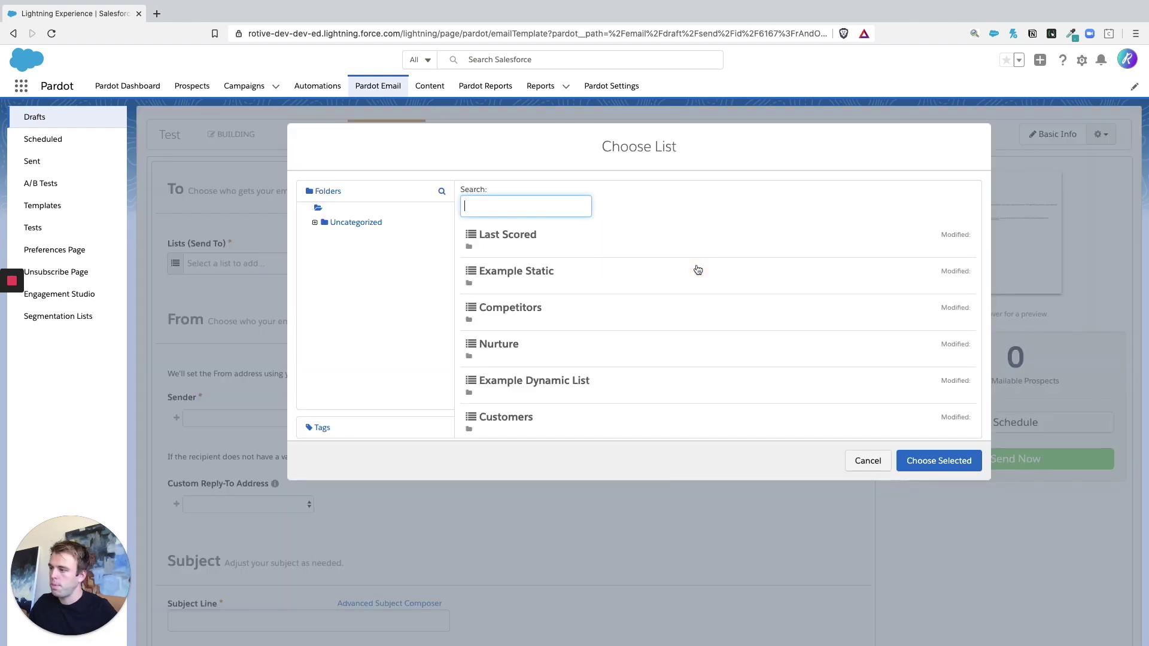
left_click(551, 317)
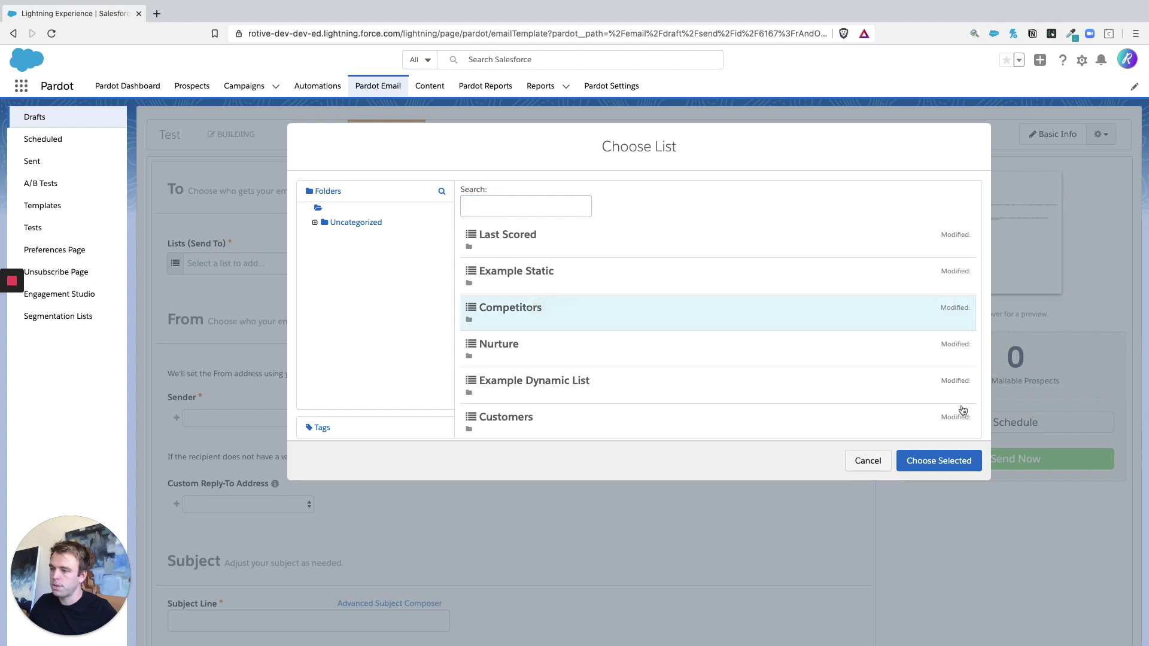
left_click(942, 461)
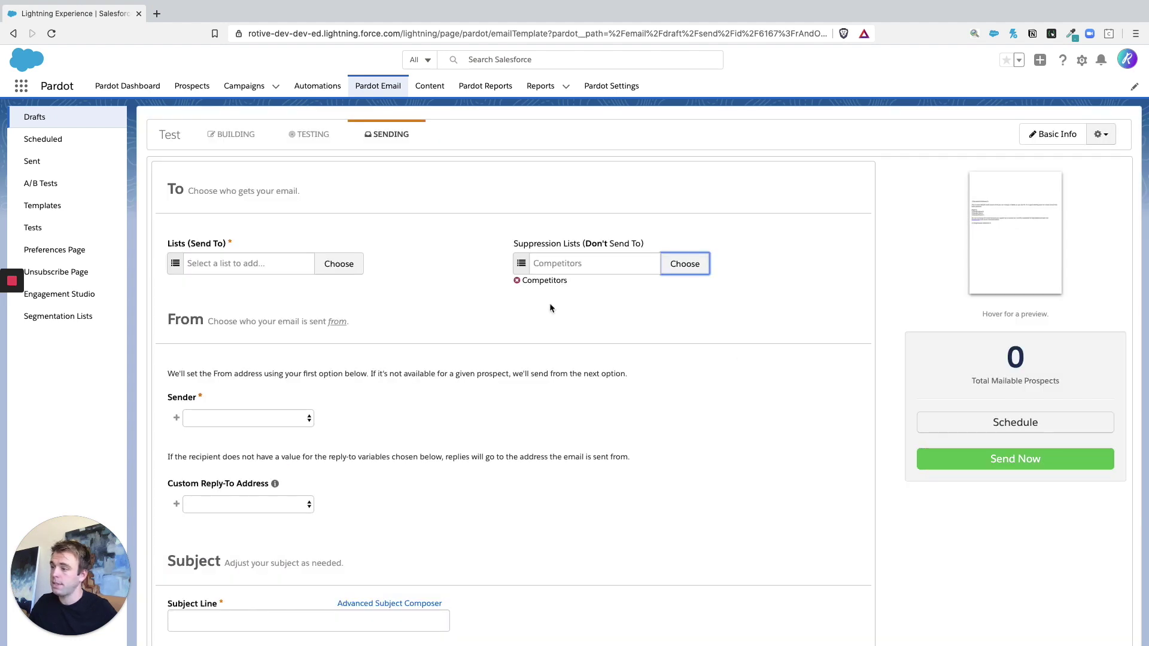